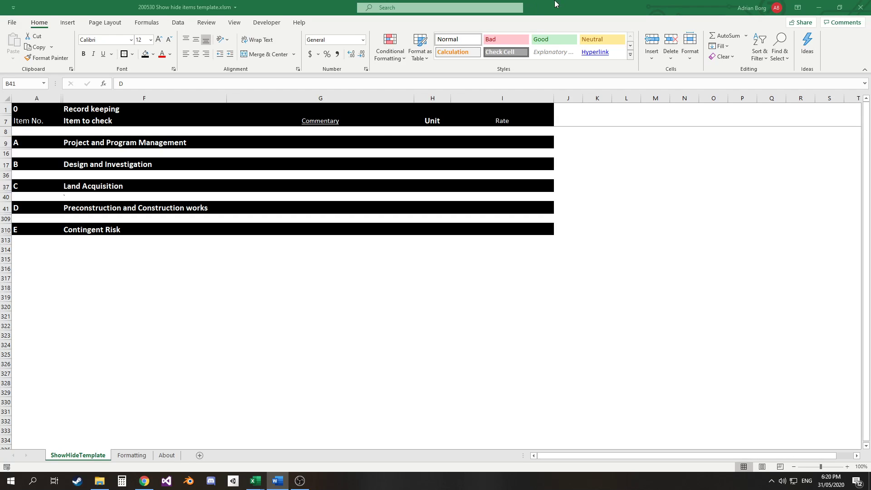
- Expand section D, then Drainage and D12.2 to reveal the pipe sizes
{"action": "left_click", "coordinate": [556, 4]}
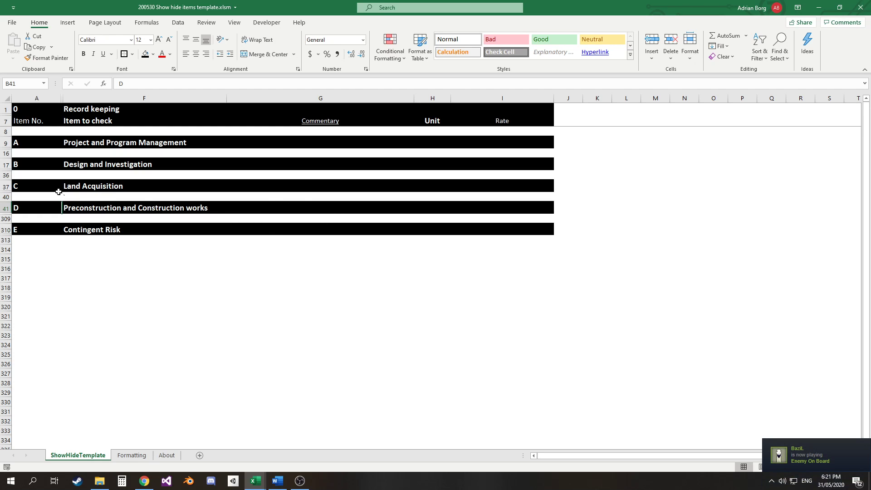
{"action": "left_click", "coordinate": [22, 205]}
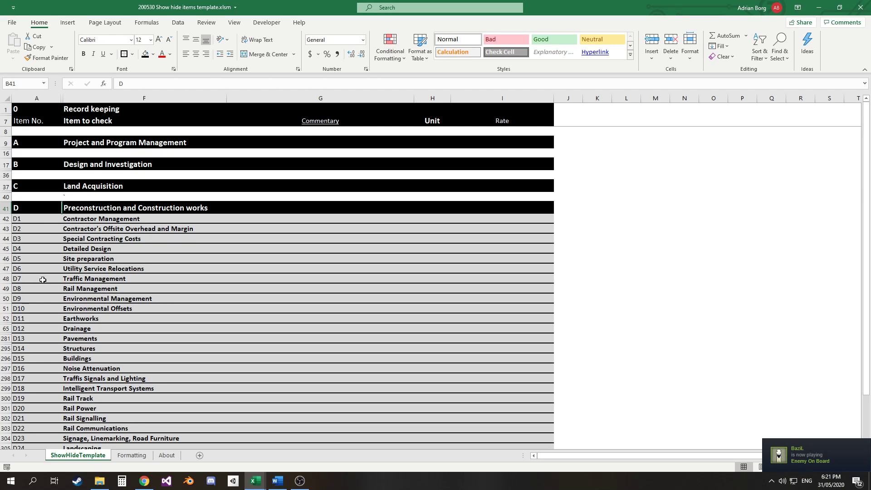
{"action": "left_click", "coordinate": [32, 208]}
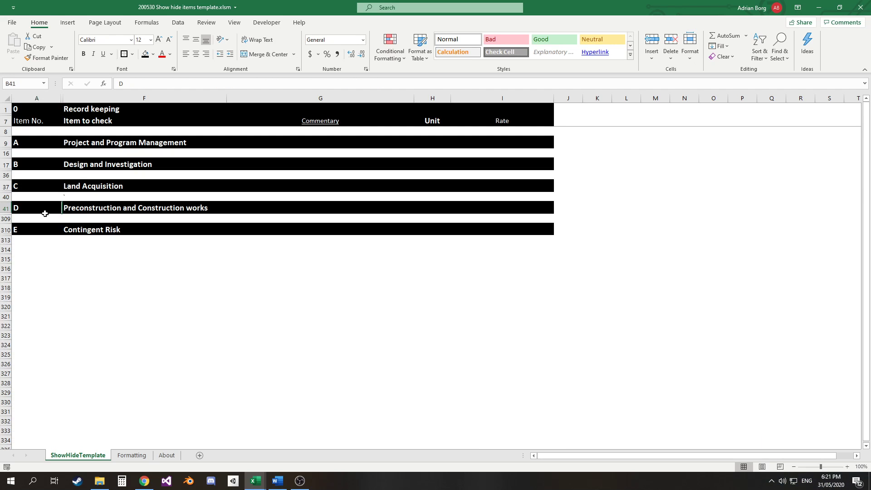
{"action": "left_click", "coordinate": [41, 210]}
{"action": "left_click", "coordinate": [40, 328]}
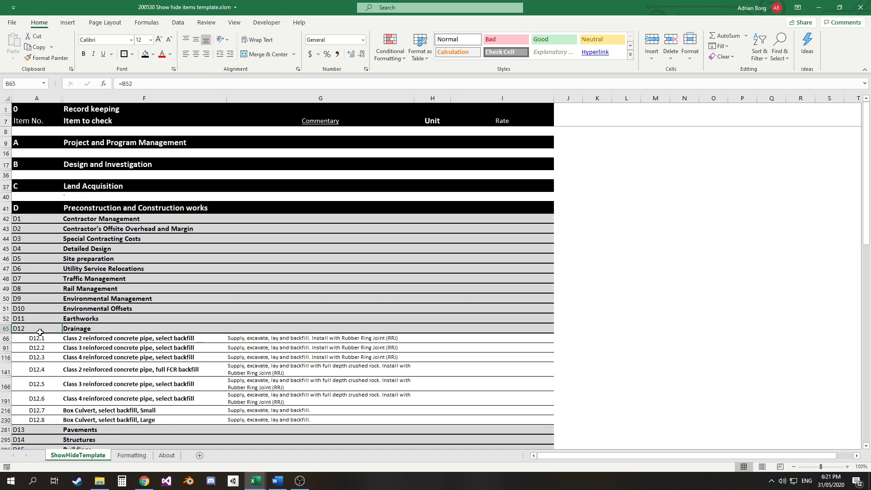
{"action": "left_click", "coordinate": [38, 347]}
- Collapse the D12.2 pipe sizes, the Drainage sub-items and all of section D again
{"action": "scroll", "coordinate": [42, 329], "scroll_direction": "down", "scroll_amount": 3}
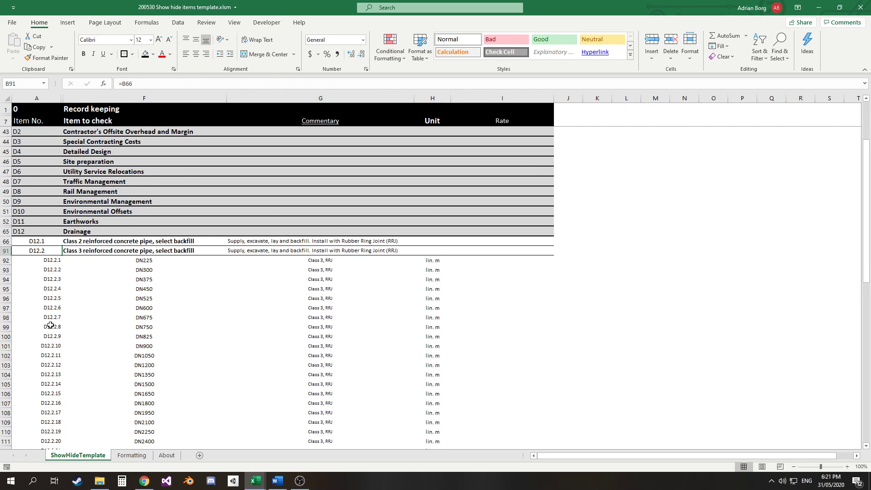
{"action": "left_click", "coordinate": [35, 250]}
{"action": "left_click", "coordinate": [27, 231]}
{"action": "scroll", "coordinate": [28, 203], "scroll_direction": "up", "scroll_amount": 2}
{"action": "left_click", "coordinate": [21, 156]}
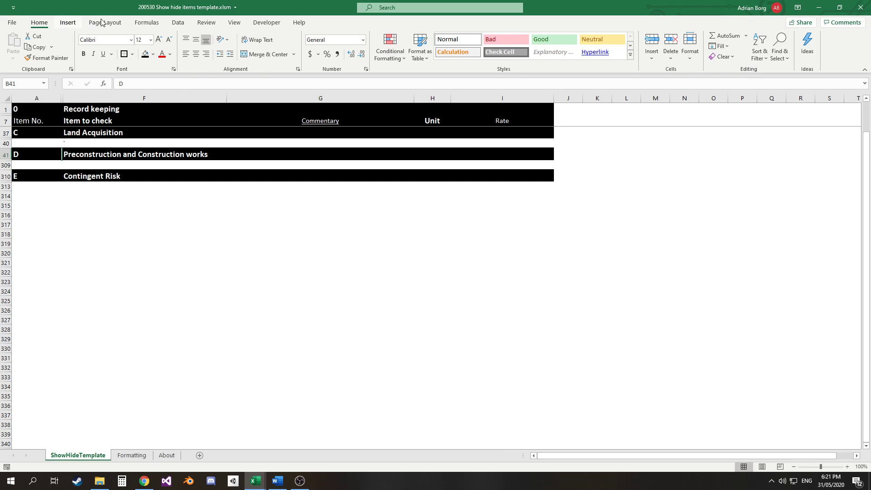
- Move through the Insert, Page Layout and Formulas ribbon tabs to the Data tab
{"action": "left_click", "coordinate": [74, 23]}
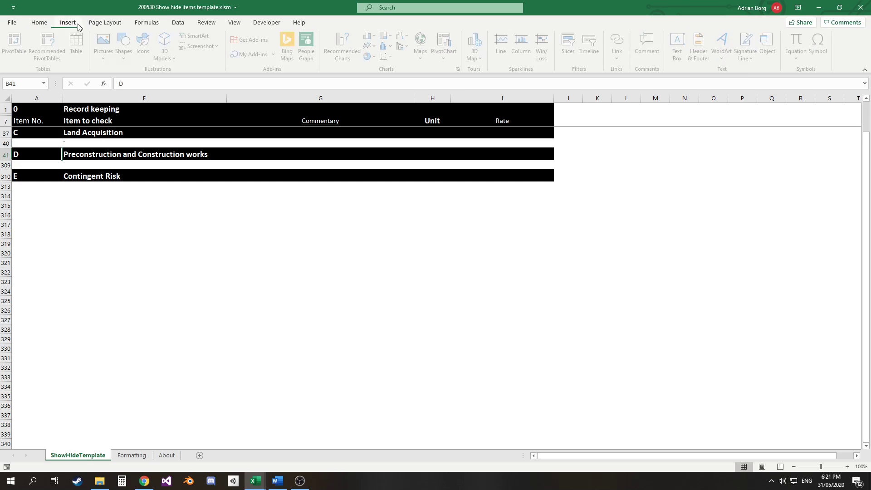
{"action": "left_click", "coordinate": [114, 25]}
{"action": "left_click", "coordinate": [147, 23]}
{"action": "left_click", "coordinate": [179, 23]}
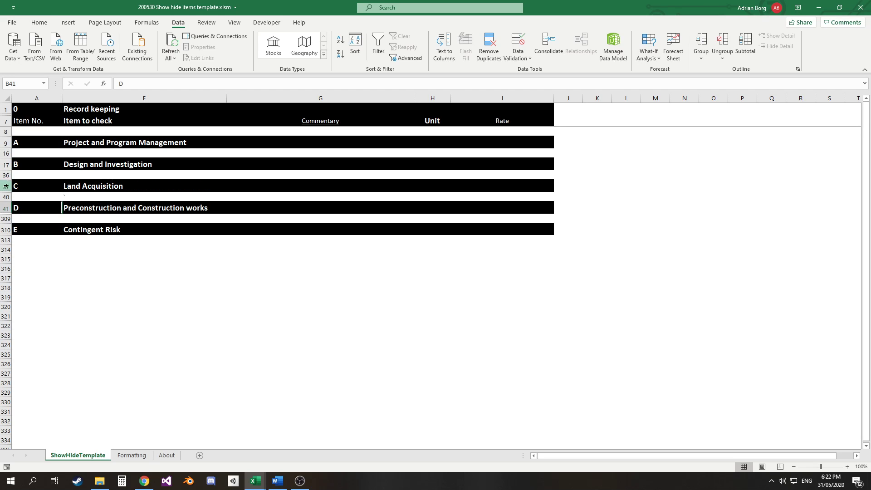
- Expand section D and its Drainage item D12
{"action": "left_click", "coordinate": [6, 208]}
{"action": "left_click", "coordinate": [5, 186]}
{"action": "left_click", "coordinate": [6, 210]}
{"action": "left_click", "coordinate": [24, 207]}
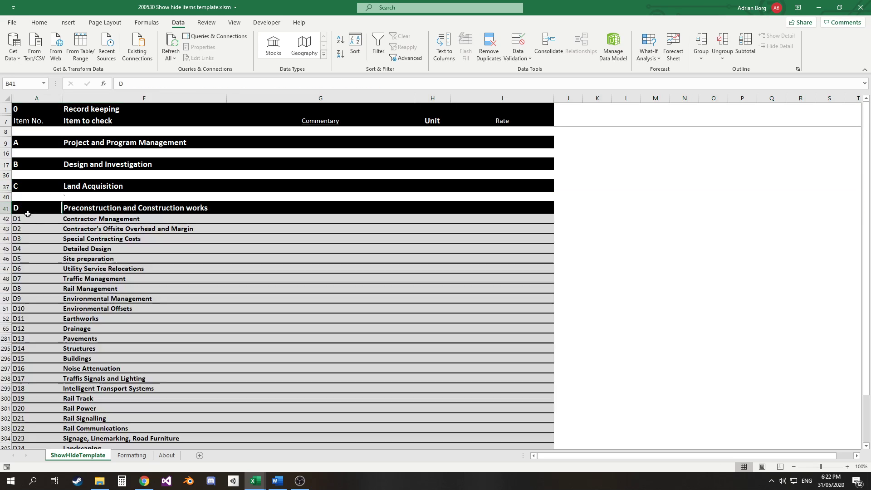
{"action": "left_click", "coordinate": [29, 330]}
- Browse D12.1's pipe sizes, collapse them, and expand D12.3 to list DN225–DN1800
{"action": "scroll", "coordinate": [35, 314], "scroll_direction": "down", "scroll_amount": 3}
{"action": "left_click", "coordinate": [35, 319]}
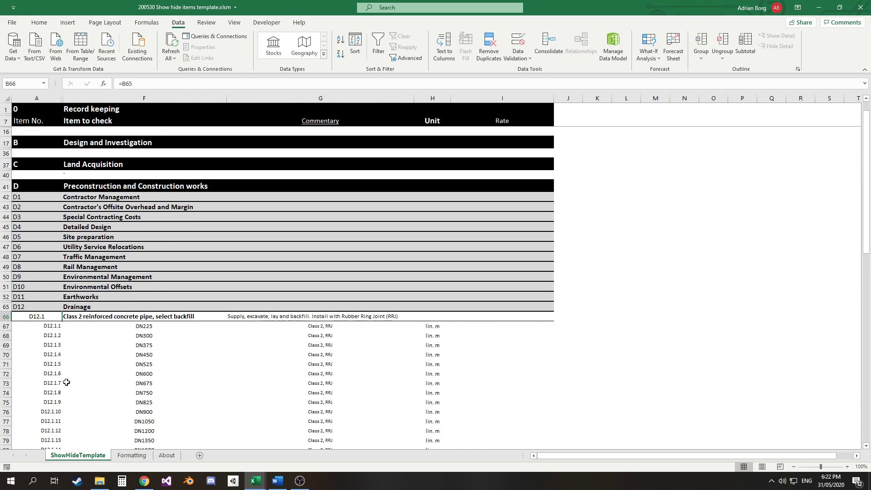
{"action": "scroll", "coordinate": [62, 362], "scroll_direction": "down", "scroll_amount": 1}
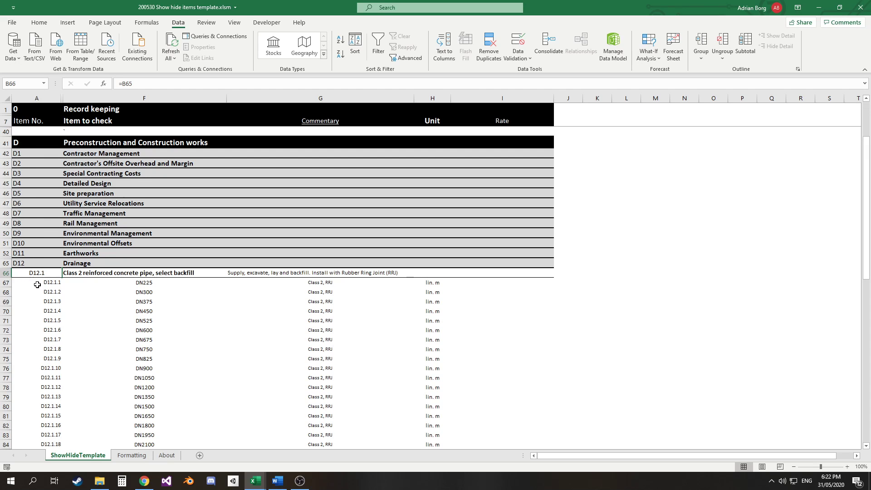
{"action": "left_click", "coordinate": [32, 263]}
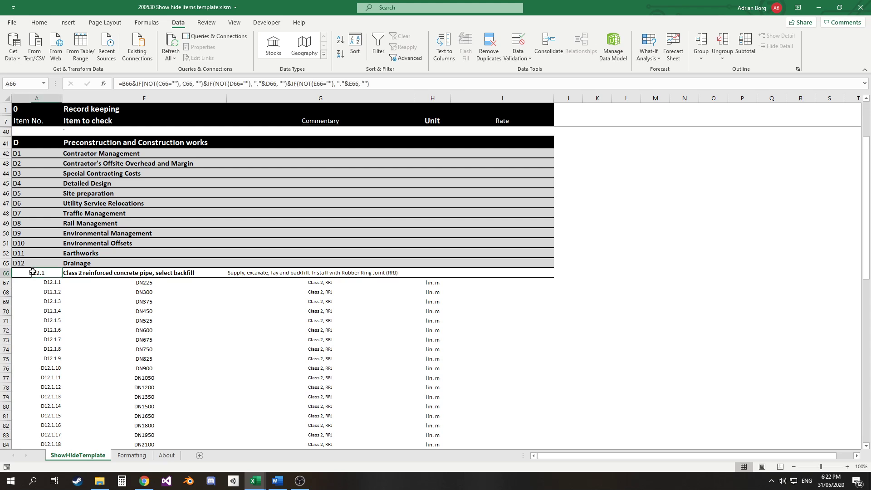
{"action": "left_click", "coordinate": [29, 273]}
{"action": "left_click", "coordinate": [28, 307]}
{"action": "left_click", "coordinate": [30, 292]}
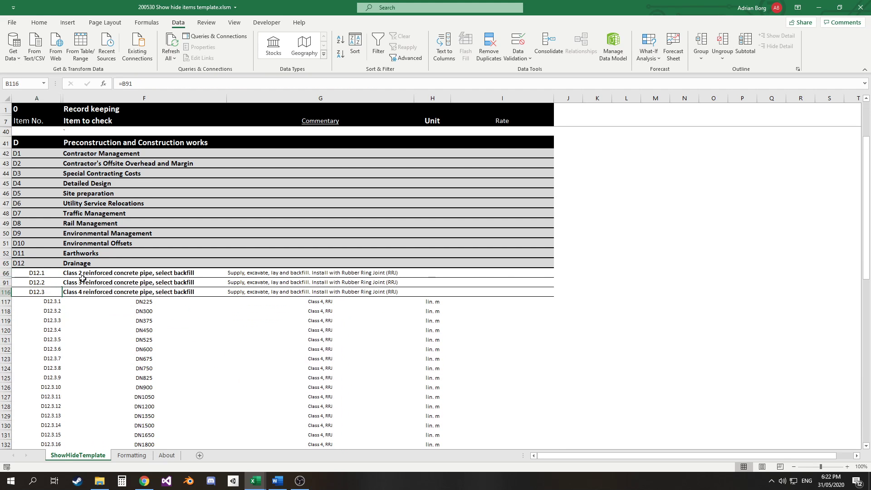
- Collapse Drainage, unhide level columns B–E and inspect A45's item-number formula unchanged
{"action": "left_click", "coordinate": [29, 265]}
{"action": "left_click_drag", "start_coordinate": [64, 101], "coordinate": [53, 98]}
{"action": "right_click", "coordinate": [53, 98]}
{"action": "left_click", "coordinate": [80, 249]}
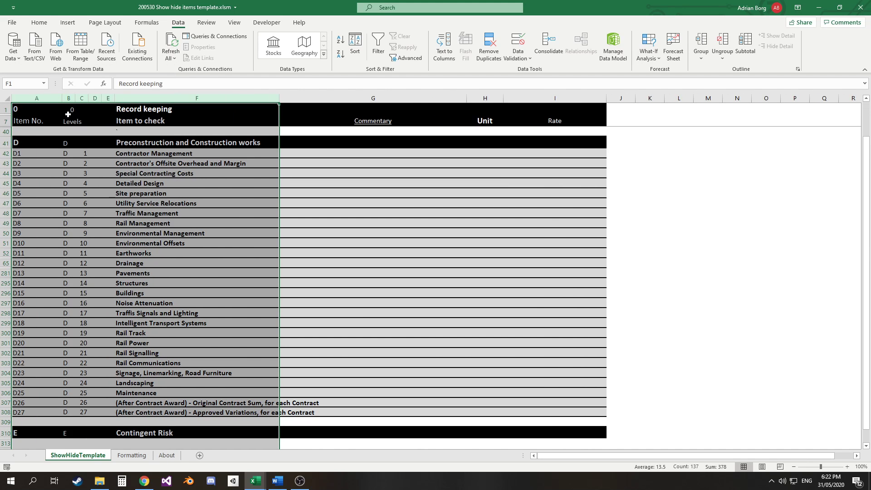
{"action": "left_click", "coordinate": [68, 111]}
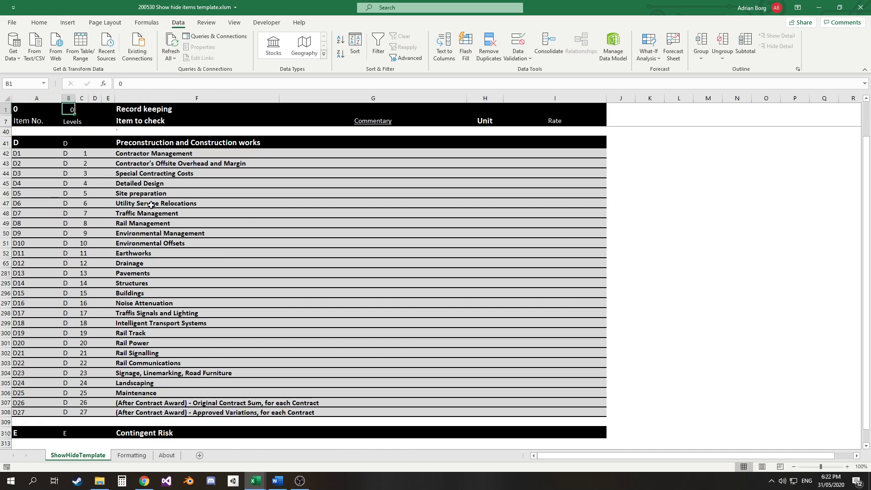
{"action": "left_click", "coordinate": [45, 184]}
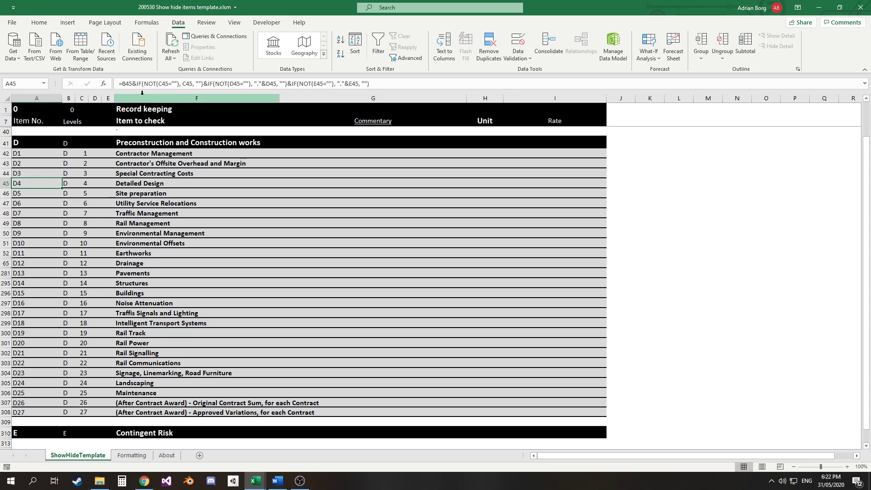
{"action": "left_click", "coordinate": [188, 84]}
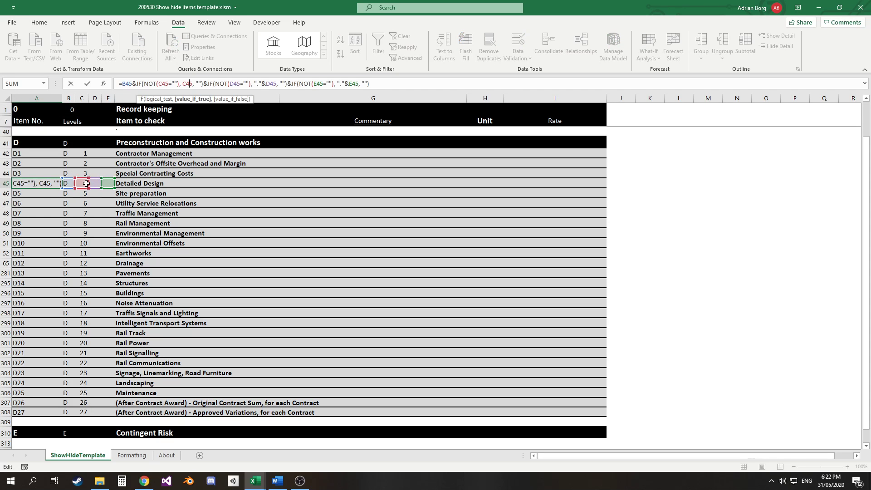
{"action": "key", "text": "Escape"}
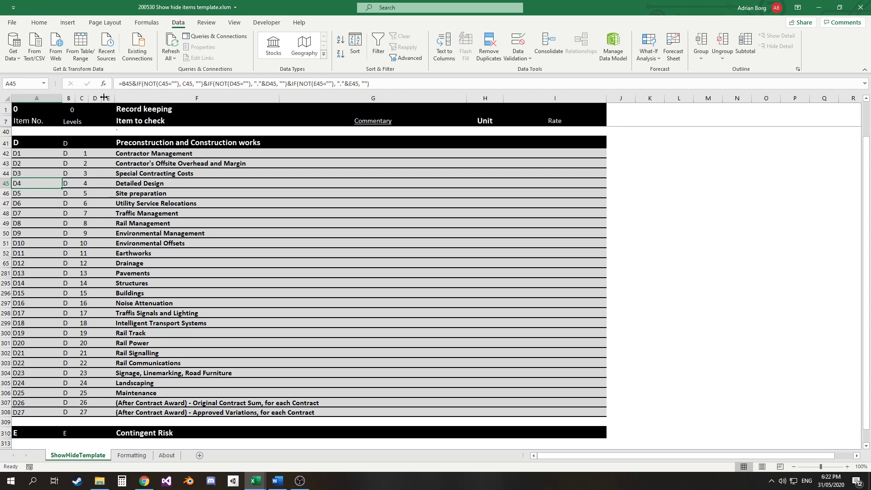
- Hide columns B–E again and expand Drainage and D12.2 to its DN225–DN1950 sizes
{"action": "left_click_drag", "start_coordinate": [108, 98], "coordinate": [69, 101]}
{"action": "right_click", "coordinate": [69, 101]}
{"action": "left_click", "coordinate": [99, 238]}
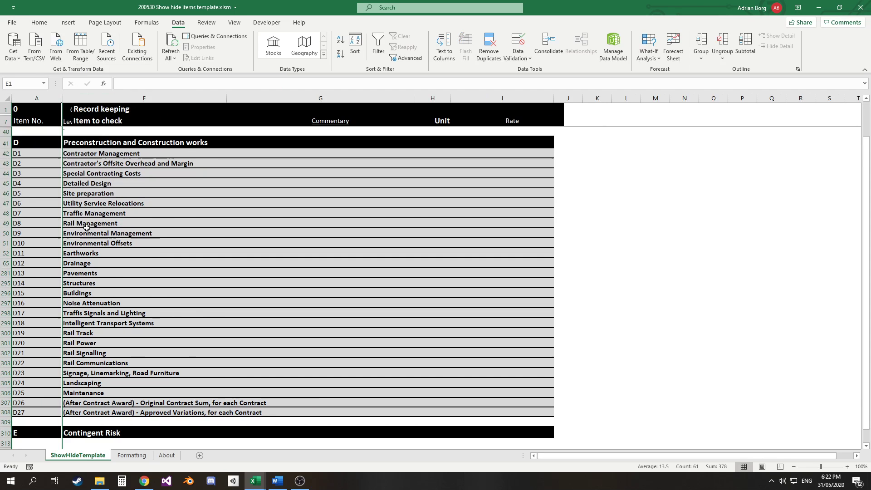
{"action": "double_click", "coordinate": [27, 264]}
{"action": "double_click", "coordinate": [32, 282]}
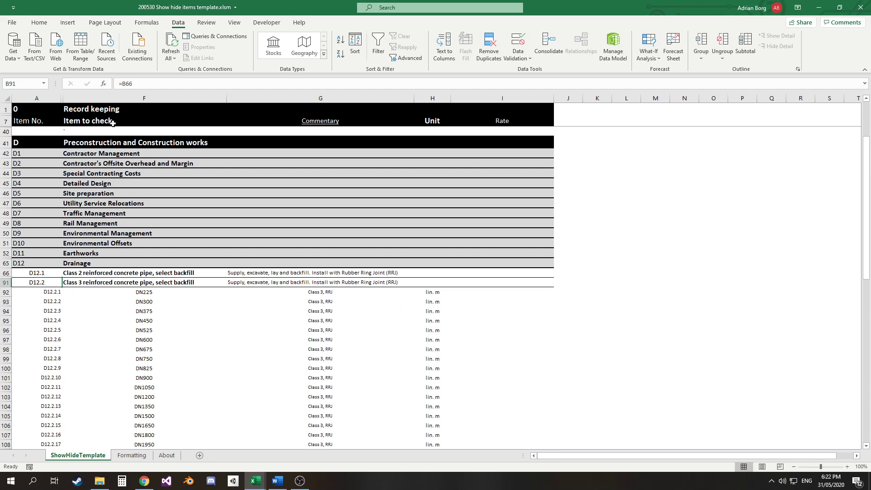
- Unhide the hidden level columns B–E
{"action": "left_click_drag", "start_coordinate": [72, 98], "coordinate": [51, 98]}
{"action": "right_click", "coordinate": [51, 98]}
{"action": "left_click", "coordinate": [75, 247]}
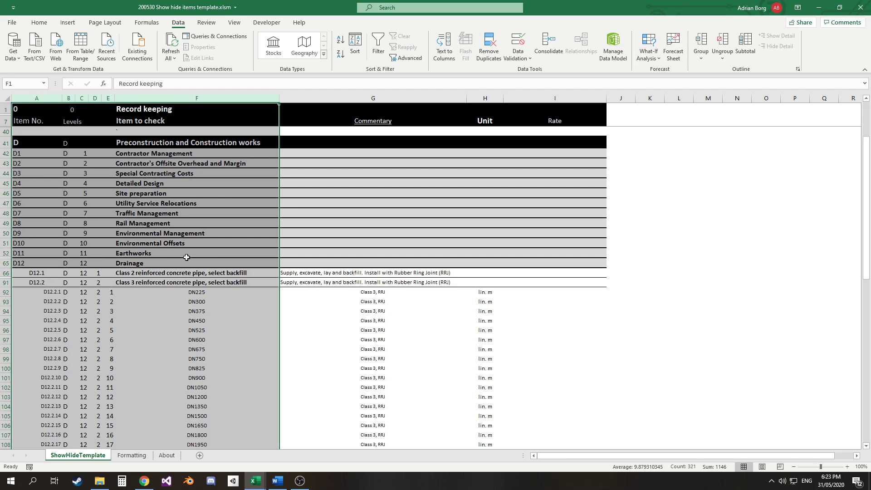
- Check the formulas in D94 and A95 and select row 95 holding D12.2.4
{"action": "left_click", "coordinate": [95, 311]}
{"action": "scroll", "coordinate": [131, 297], "scroll_direction": "down", "scroll_amount": 3}
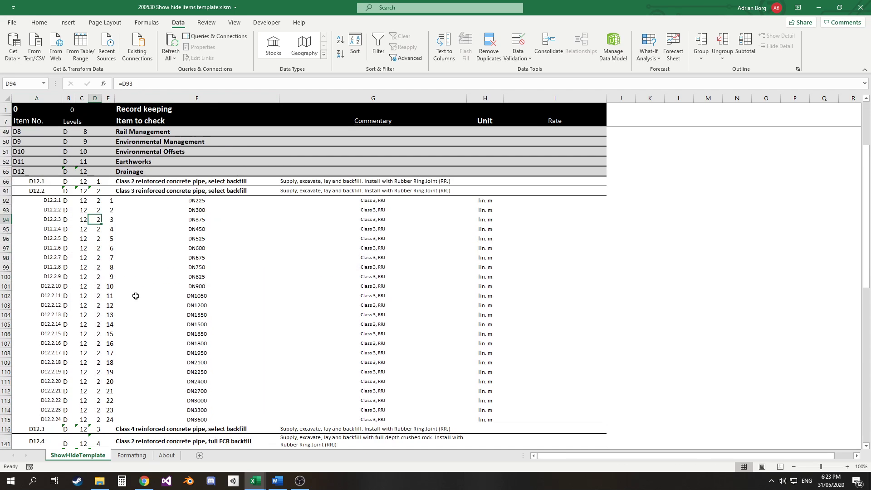
{"action": "scroll", "coordinate": [135, 294], "scroll_direction": "up", "scroll_amount": 2}
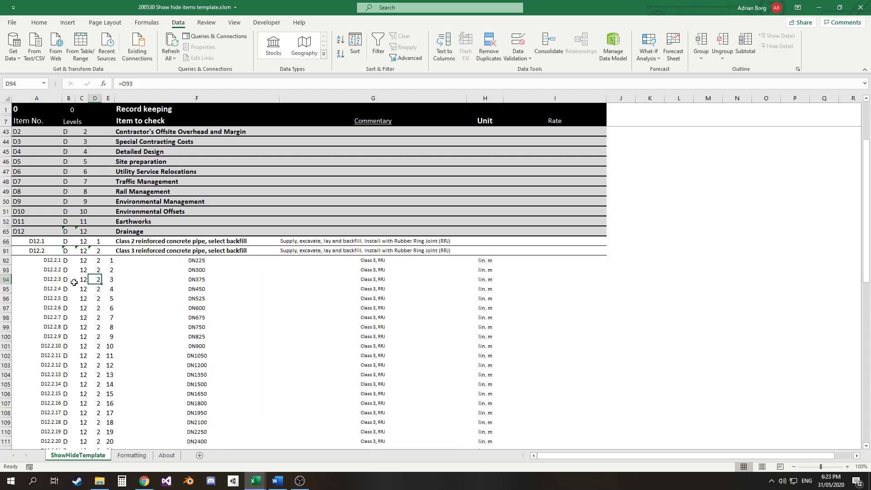
{"action": "left_click", "coordinate": [4, 289]}
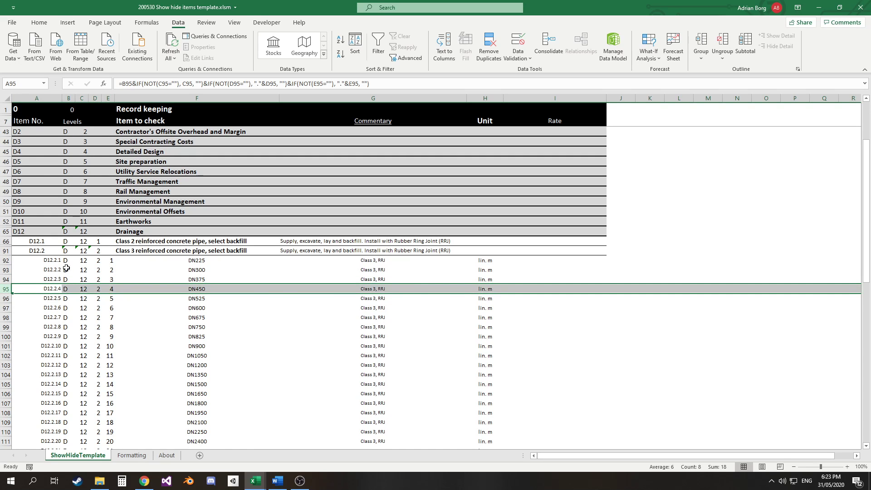
{"action": "left_click", "coordinate": [39, 289]}
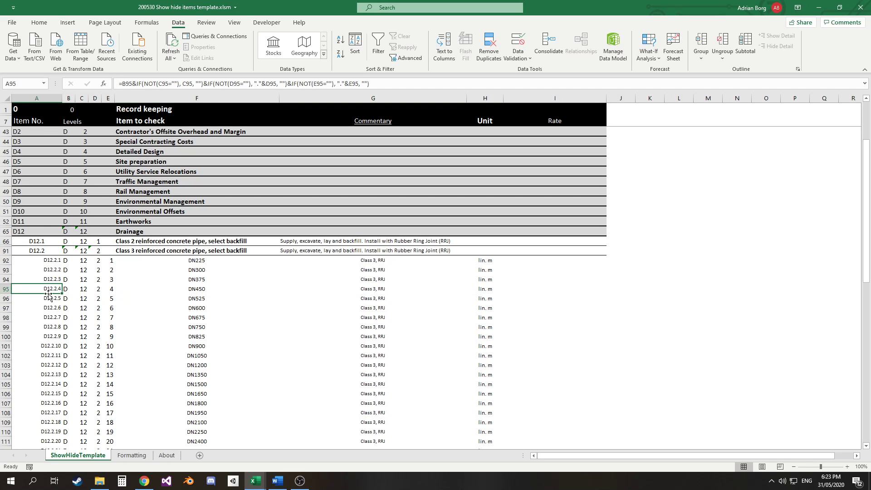
{"action": "mouse_move", "coordinate": [48, 297]}
{"action": "left_mouse_down"}
{"action": "mouse_move", "coordinate": [46, 389]}
{"action": "mouse_move", "coordinate": [50, 295]}
{"action": "left_mouse_up"}
- Insert a blank row 95 above D12.2.4 and fill A95:D95 from the row above with Ctrl+D
{"action": "left_click", "coordinate": [4, 289]}
{"action": "right_click", "coordinate": [4, 289]}
{"action": "left_click", "coordinate": [28, 361]}
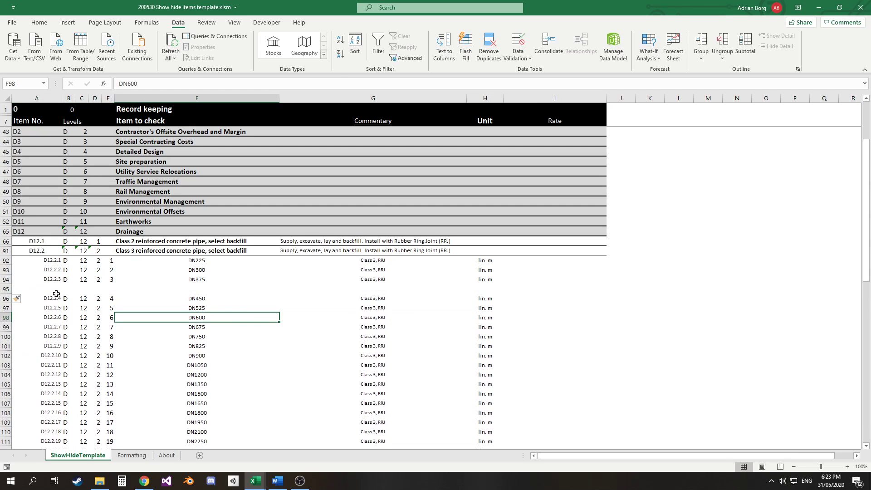
{"action": "left_click", "coordinate": [51, 293]}
{"action": "key", "text": "ctrl+d"}
{"action": "left_click", "coordinate": [69, 289]}
{"action": "key", "text": "ctrl+d"}
{"action": "left_click", "coordinate": [83, 289]}
{"action": "key", "text": "ctrl+d"}
{"action": "left_click", "coordinate": [96, 289]}
{"action": "key", "text": "ctrl+d"}
- Abandon a broken formula in E95 and fill E95 with the counting formula from E96
{"action": "key", "text": "Right"}
{"action": "type", "text": "="}
{"action": "key", "text": "Up"}
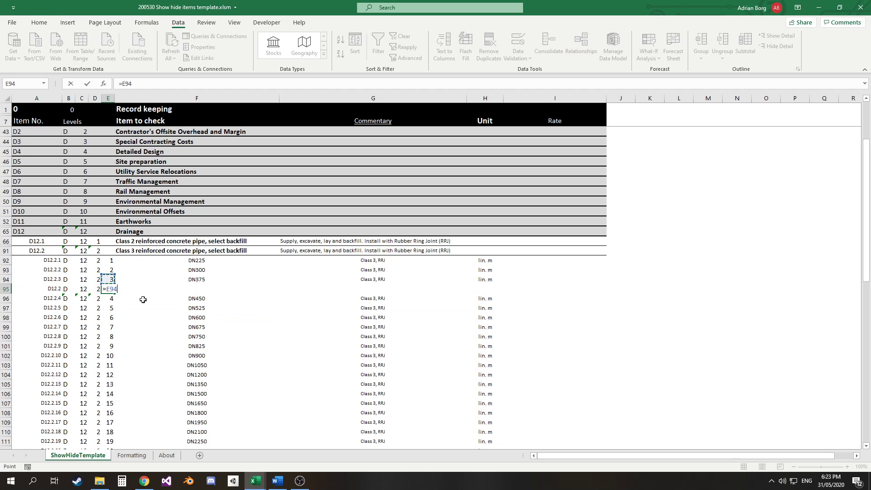
{"action": "key", "text": "Return"}
{"action": "key", "text": "Return"}
{"action": "key", "text": "Escape"}
{"action": "key", "text": "Down"}
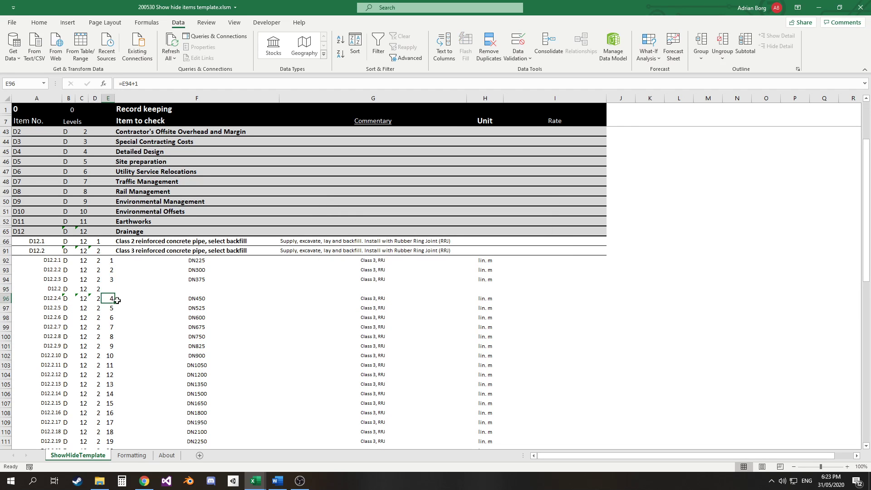
{"action": "left_click_drag", "start_coordinate": [115, 302], "coordinate": [115, 279]}
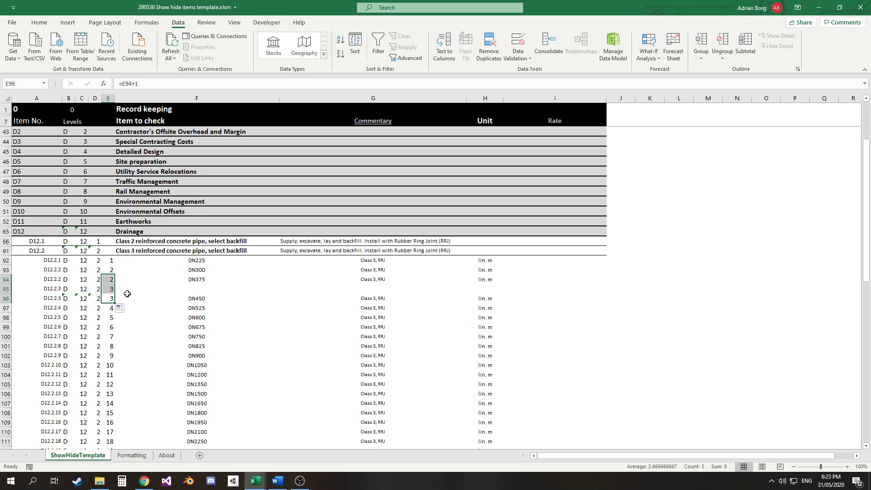
- Renumber E93:E98 as 2 through 7 with the +1 formula, then check A104's formula
{"action": "left_click", "coordinate": [109, 279]}
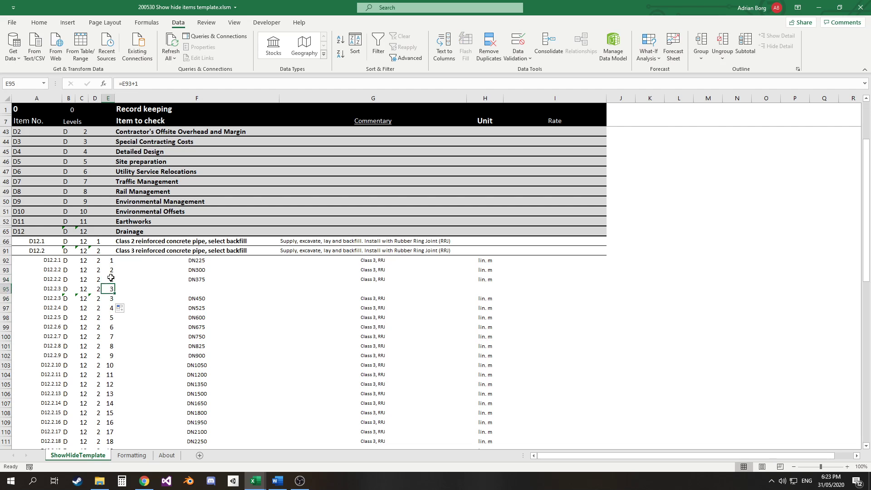
{"action": "left_click", "coordinate": [110, 271]}
{"action": "left_click_drag", "start_coordinate": [115, 275], "coordinate": [115, 321]}
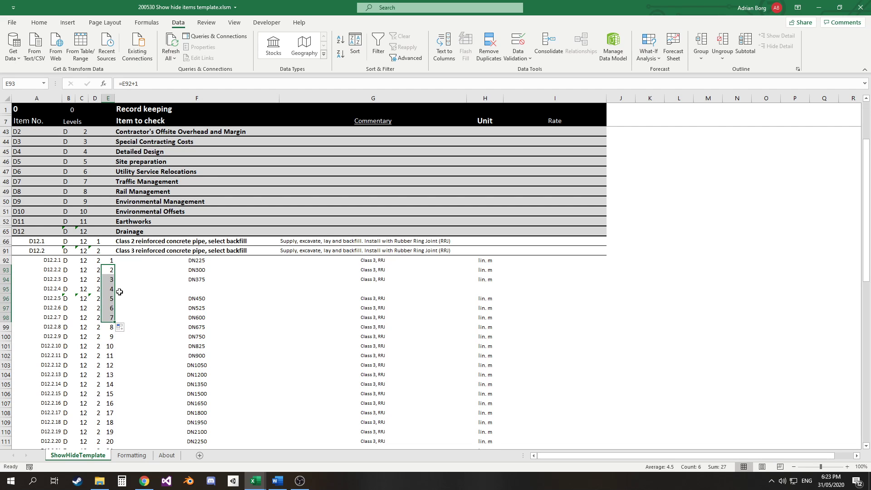
{"action": "left_click", "coordinate": [110, 317]}
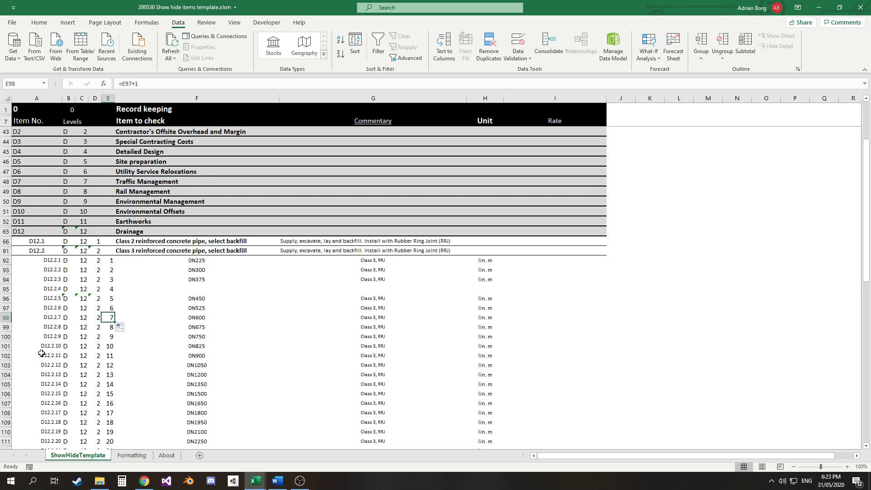
{"action": "left_click", "coordinate": [41, 375]}
{"action": "scroll", "coordinate": [40, 376], "scroll_direction": "down", "scroll_amount": 3}
{"action": "scroll", "coordinate": [45, 360], "scroll_direction": "up", "scroll_amount": 4}
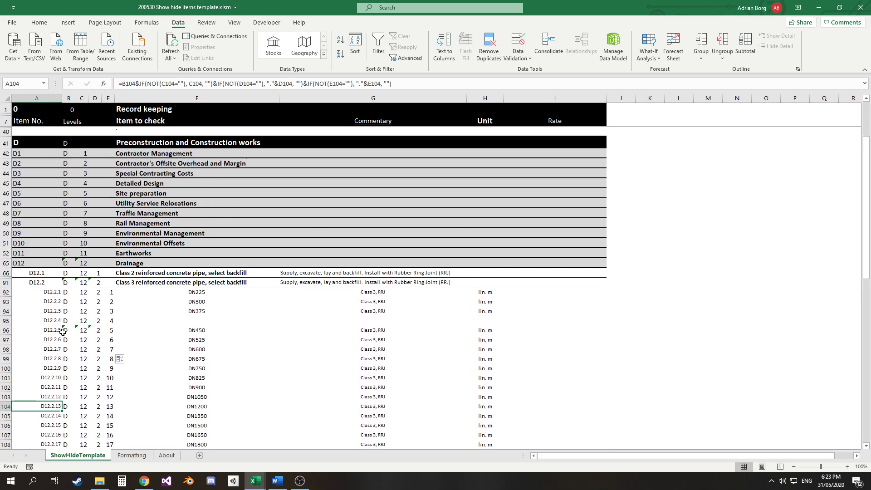
- Insert five blank rows 298–302 under Buildings and fill A298:A302 with the item-number formula
{"action": "double_click", "coordinate": [24, 263]}
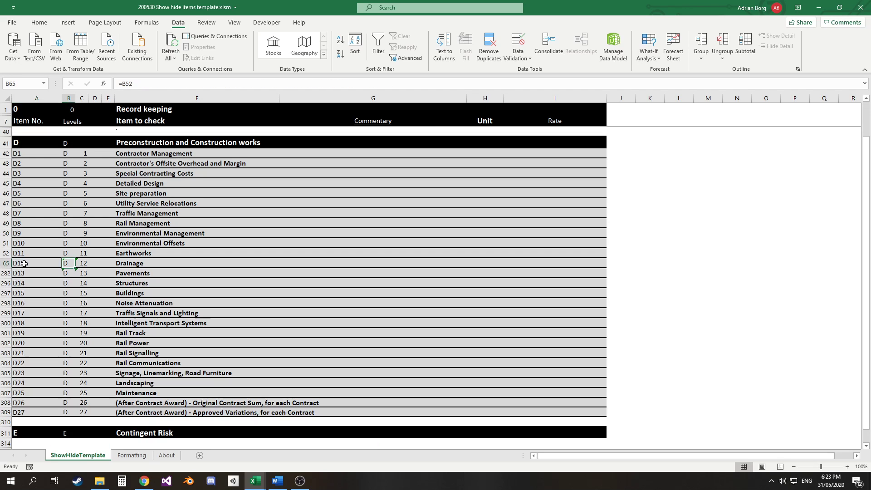
{"action": "left_click", "coordinate": [21, 294]}
{"action": "left_click", "coordinate": [22, 303]}
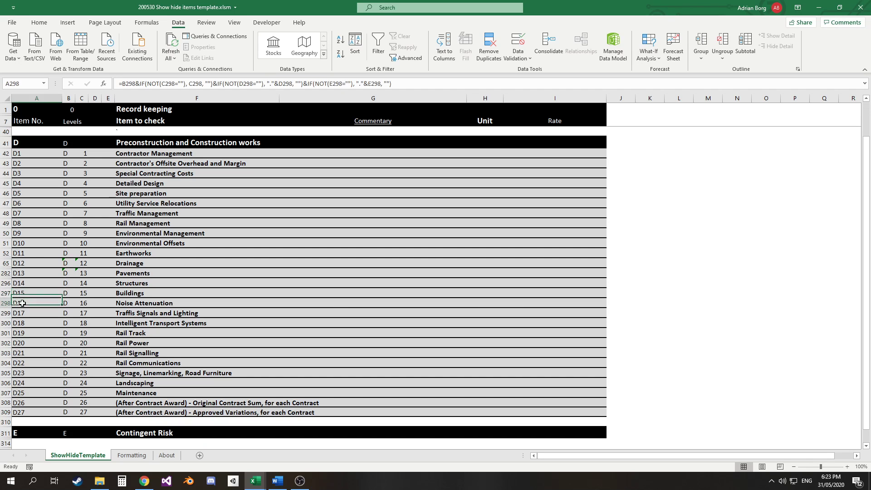
{"action": "left_click_drag", "start_coordinate": [5, 304], "coordinate": [5, 344]}
{"action": "right_click", "coordinate": [7, 306]}
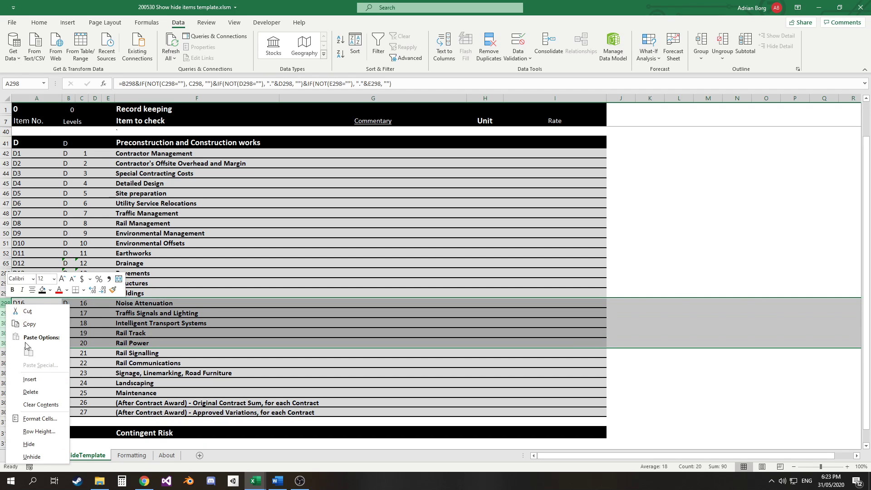
{"action": "left_click", "coordinate": [30, 380]}
{"action": "left_click", "coordinate": [54, 305]}
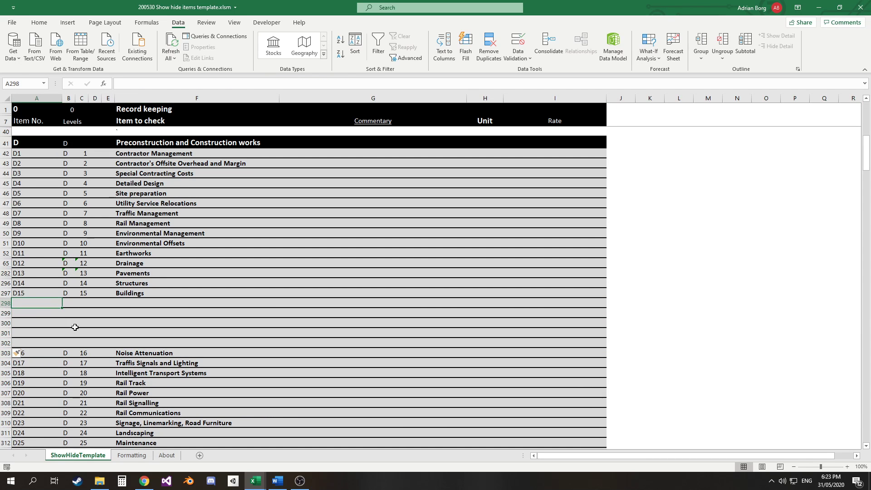
{"action": "key", "text": "ctrl+d"}
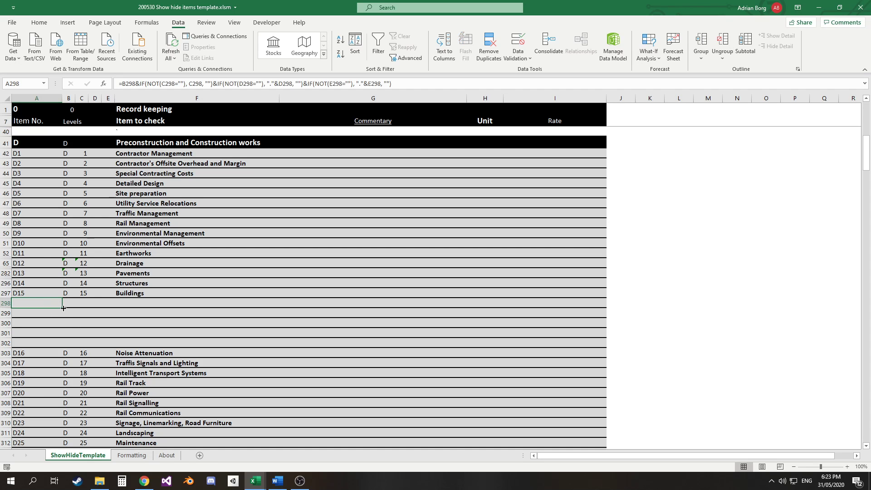
{"action": "left_click_drag", "start_coordinate": [63, 309], "coordinate": [55, 344]}
{"action": "left_click", "coordinate": [32, 303]}
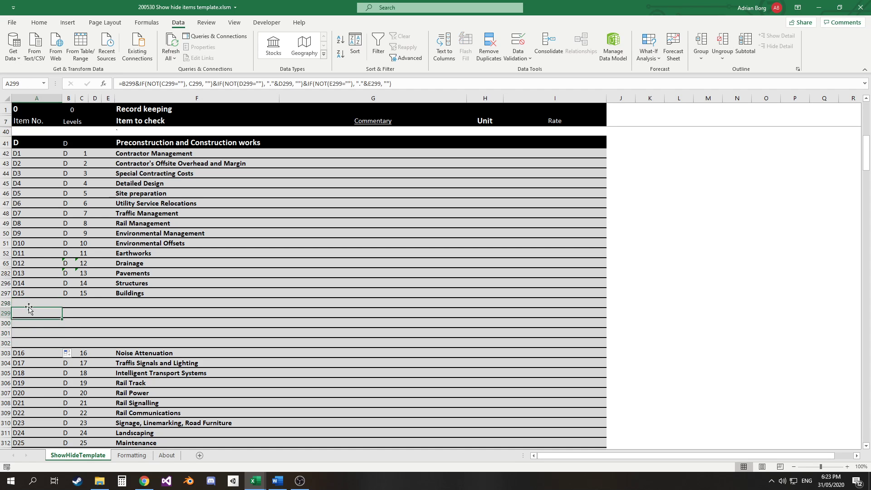
- Enter category D and level 15 in row 298, with D299 set equal to D298
{"action": "left_click", "coordinate": [64, 303]}
{"action": "type", "text": "D"}
{"action": "key", "text": "Tab"}
{"action": "type", "text": "15"}
{"action": "key", "text": "Tab"}
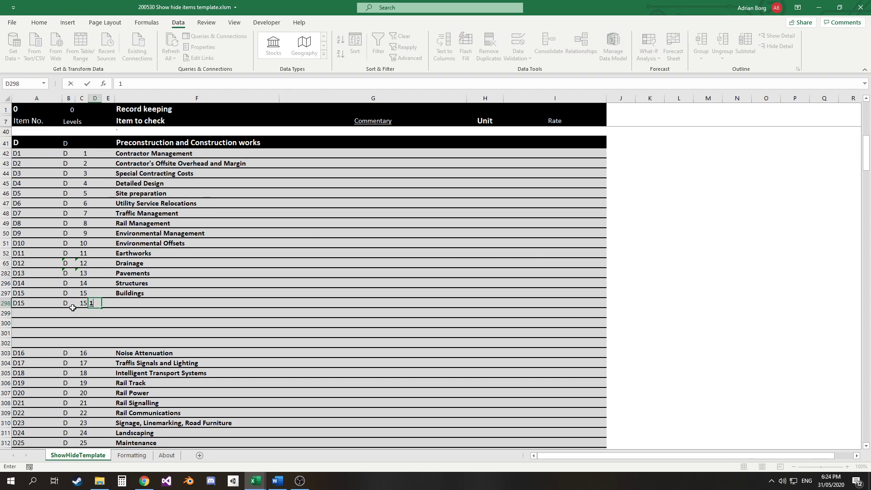
{"action": "key", "text": "Return"}
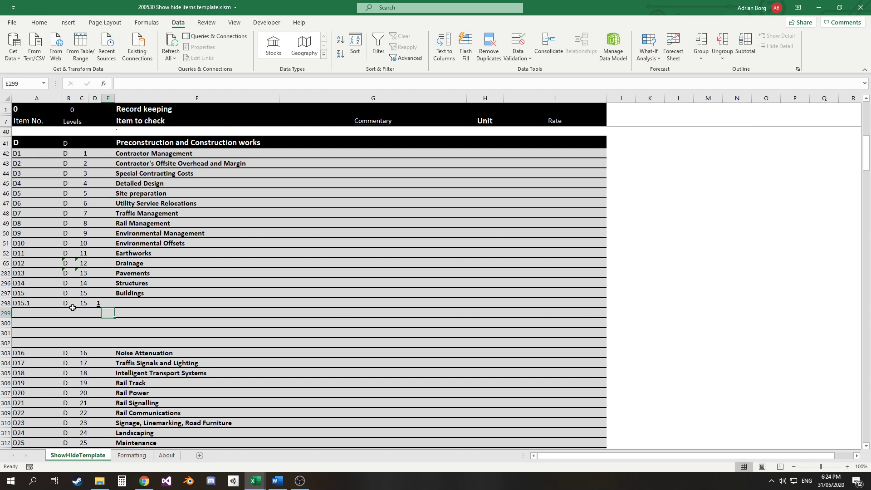
{"action": "key", "text": "Left"}
{"action": "type", "text": "="}
{"action": "key", "text": "Up"}
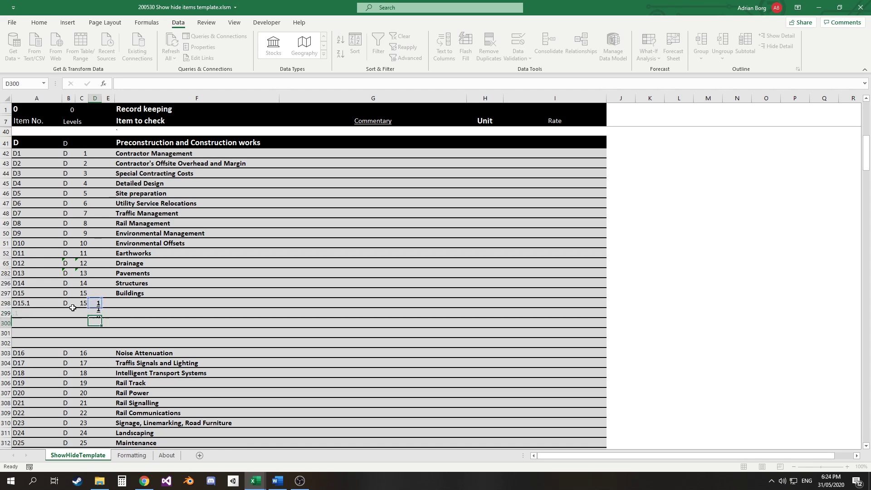
{"action": "key", "text": "Return"}
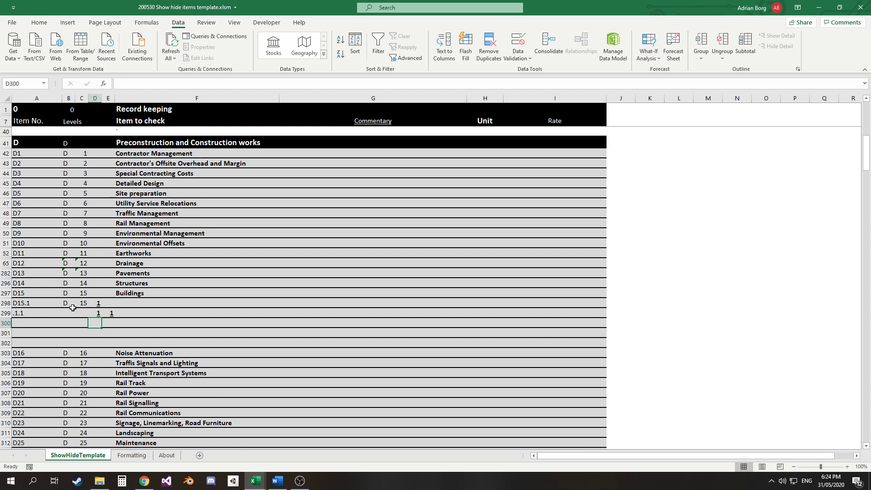
- Make D300 equal D299+1, and number E301:E302 as the cell above plus one
{"action": "type", "text": "="}
{"action": "key", "text": "Up"}
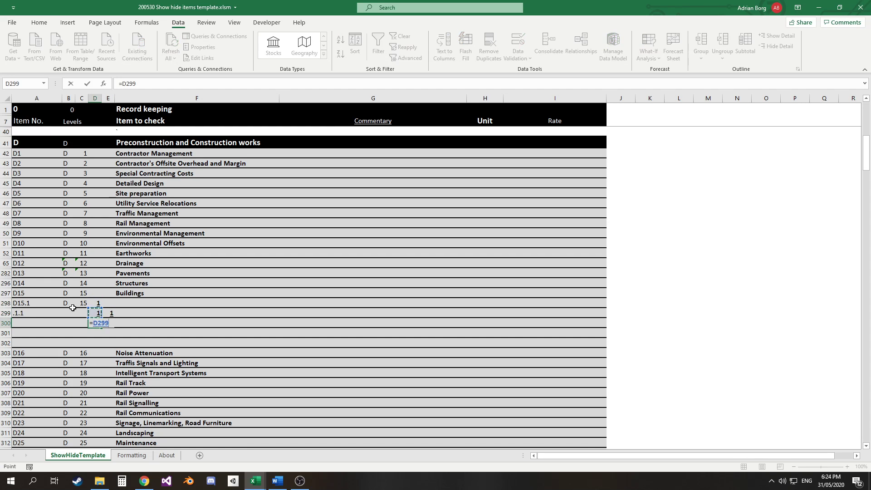
{"action": "type", "text": "+1"}
{"action": "key", "text": "Return"}
{"action": "key", "text": "Right"}
{"action": "type", "text": "="}
{"action": "key", "text": "Up"}
{"action": "type", "text": "+1"}
{"action": "key", "text": "Return"}
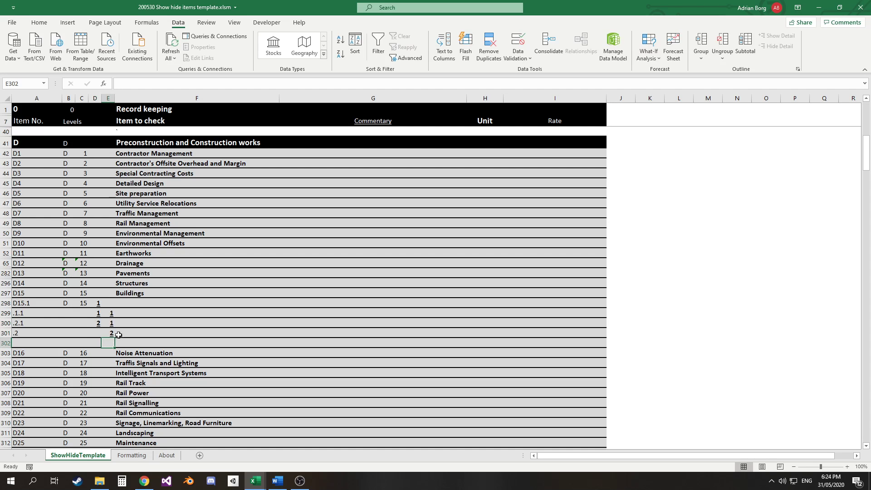
{"action": "left_click", "coordinate": [115, 336]}
{"action": "left_click_drag", "start_coordinate": [117, 340], "coordinate": [116, 348]}
- Set D301:D302 equal to the cell above and copy D and 15 down to row 302
{"action": "left_click", "coordinate": [96, 333]}
{"action": "type", "text": "="}
{"action": "key", "text": "Up"}
{"action": "key", "text": "Return"}
{"action": "left_click", "coordinate": [96, 333]}
{"action": "left_click_drag", "start_coordinate": [102, 338], "coordinate": [101, 348]}
{"action": "left_click_drag", "start_coordinate": [84, 304], "coordinate": [89, 346]}
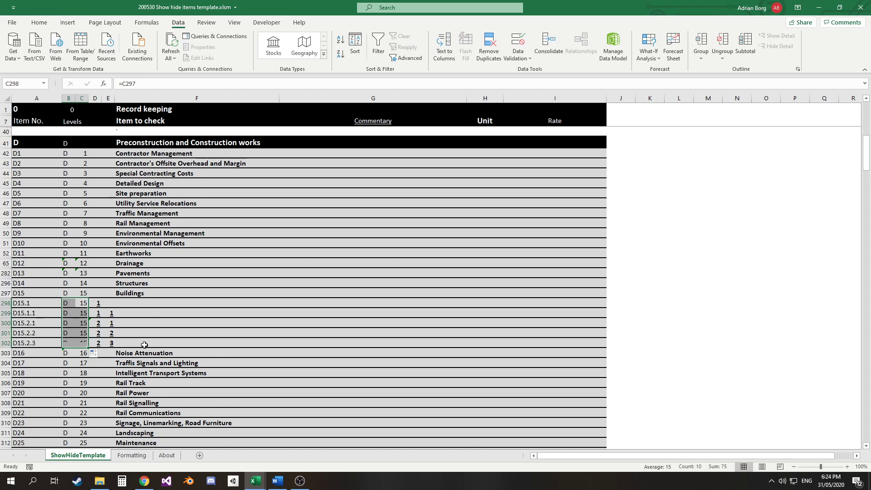
- Toggle D15.2's sub-rows and collapse the D15.1.1 row under D15.1
{"action": "left_click", "coordinate": [34, 303]}
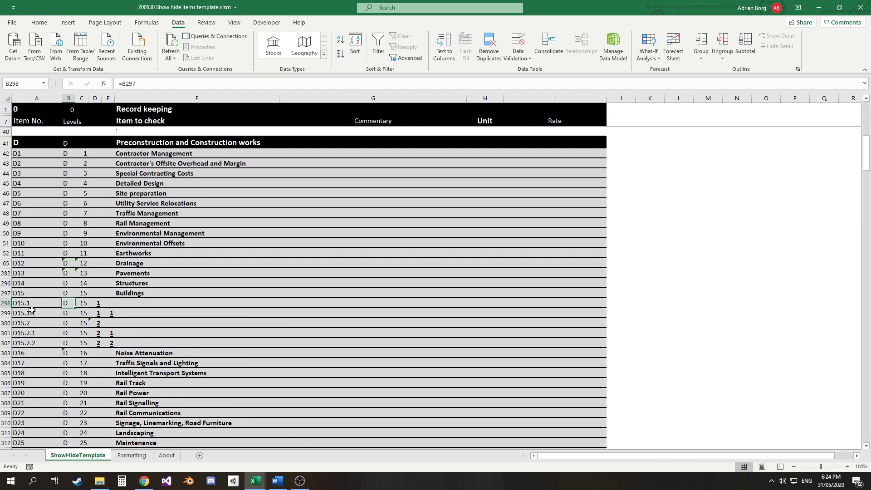
{"action": "left_click", "coordinate": [25, 322]}
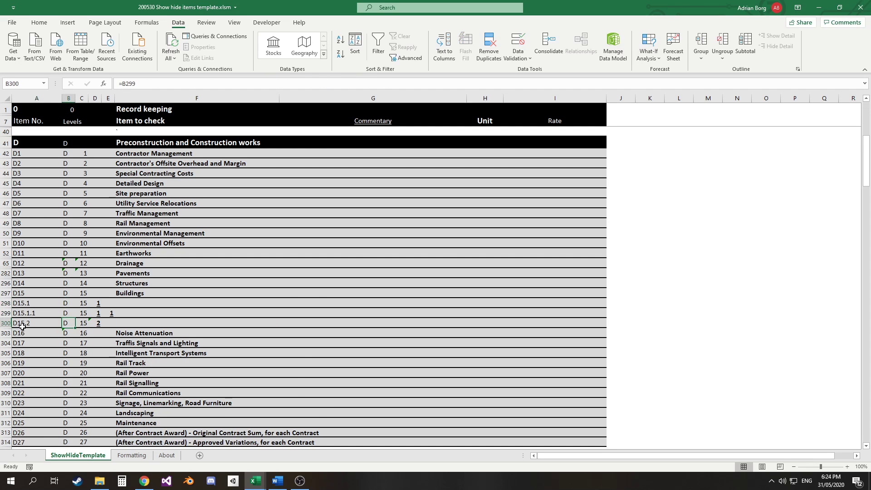
{"action": "left_click", "coordinate": [22, 326]}
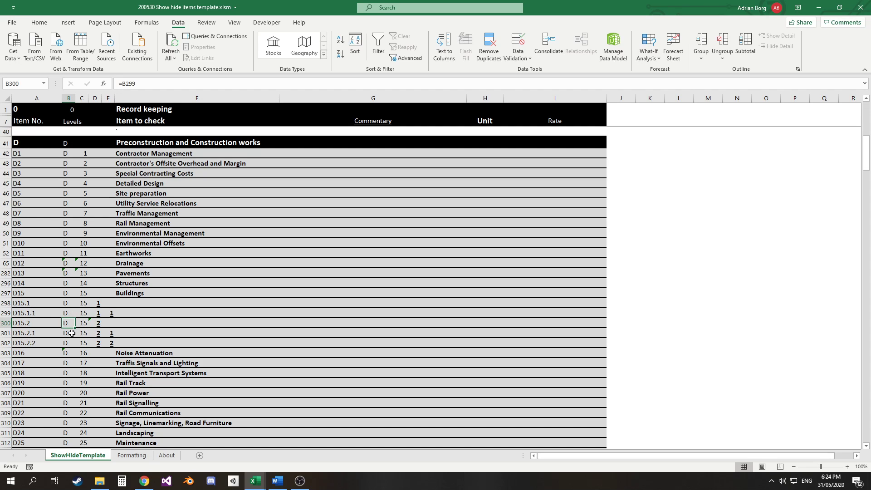
{"action": "double_click", "coordinate": [133, 307]}
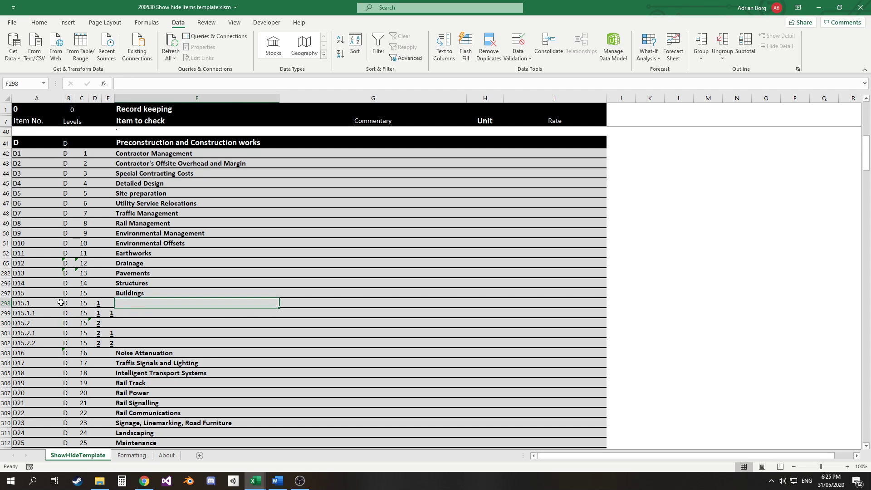
{"action": "left_click", "coordinate": [132, 293]}
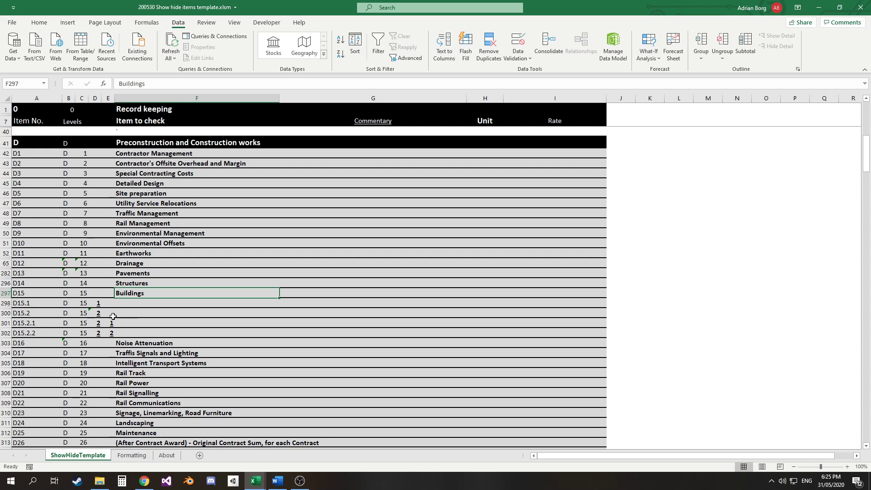
- On the Formatting sheet, select sample row A2:I2 and run the Format All macro
{"action": "left_click", "coordinate": [130, 455]}
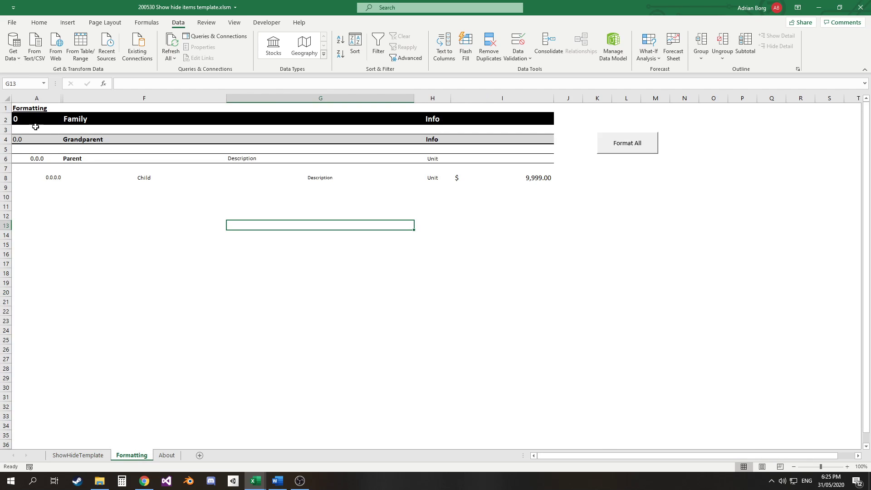
{"action": "left_click_drag", "start_coordinate": [35, 124], "coordinate": [470, 122]}
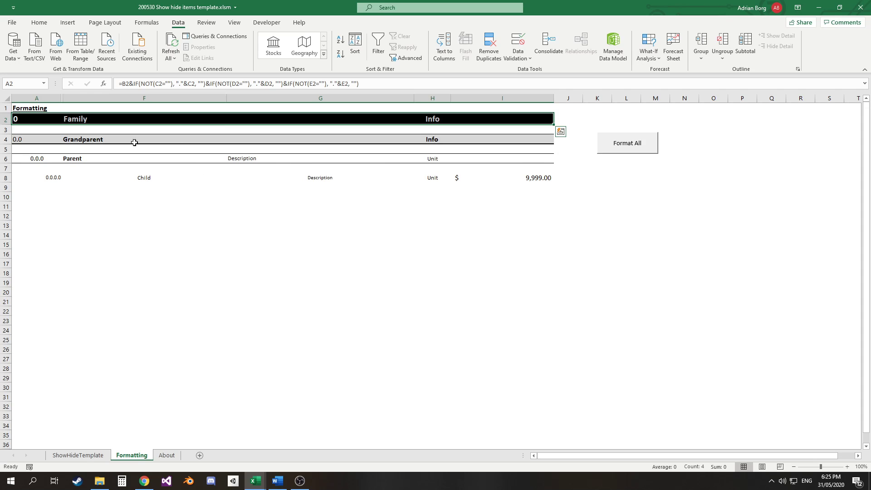
{"action": "left_click", "coordinate": [617, 178]}
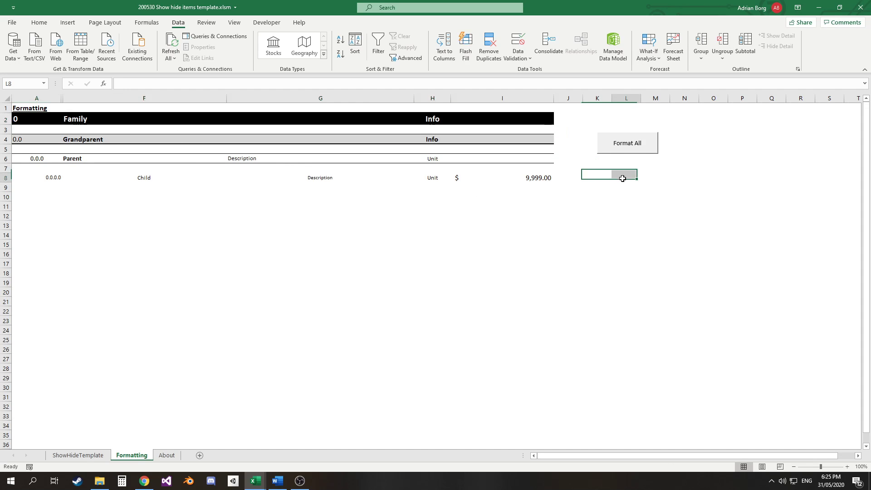
{"action": "left_click", "coordinate": [618, 144]}
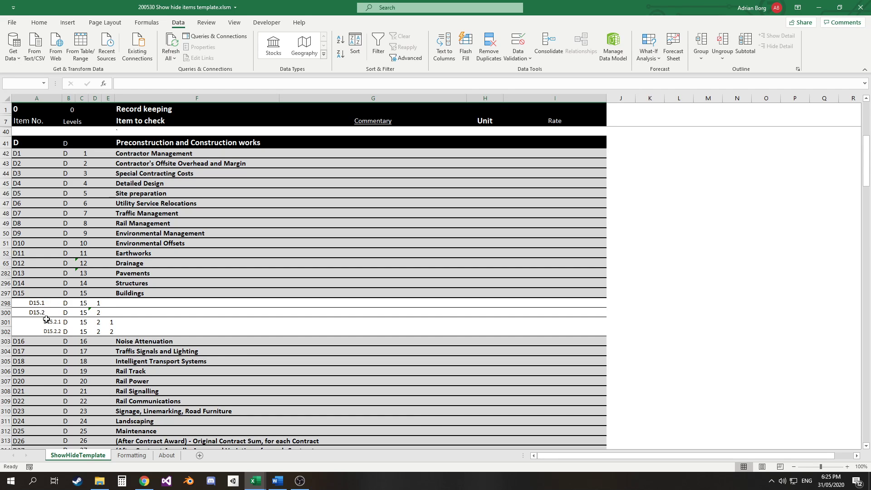
- Show all of Buildings' sub-items and hide the level columns B–E
{"action": "scroll", "coordinate": [49, 323], "scroll_direction": "down", "scroll_amount": 1}
{"action": "left_click", "coordinate": [40, 275]}
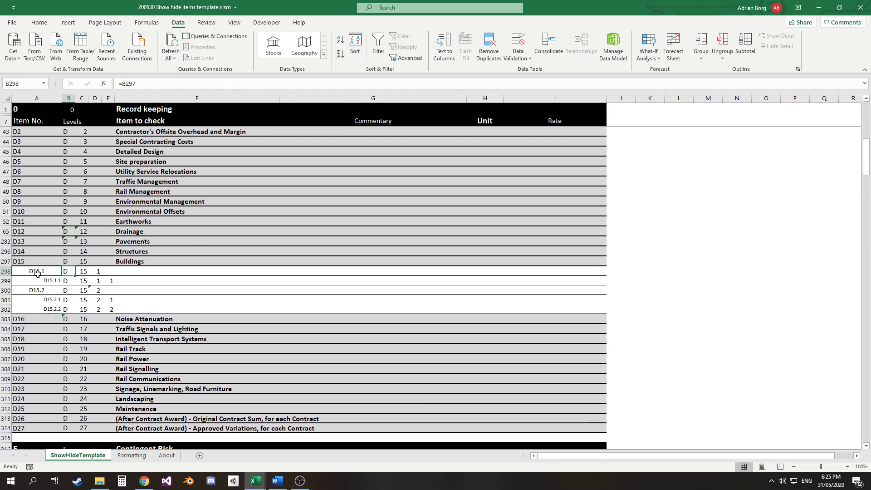
{"action": "left_click", "coordinate": [71, 281]}
{"action": "left_click", "coordinate": [46, 273]}
{"action": "left_click_drag", "start_coordinate": [68, 98], "coordinate": [108, 98]}
{"action": "right_click", "coordinate": [108, 98]}
{"action": "left_click", "coordinate": [142, 236]}
- Enter 'Dummy data' in F298 and 'Item A' in F299, then collapse Buildings
{"action": "left_click", "coordinate": [94, 300]}
{"action": "left_click", "coordinate": [132, 309]}
{"action": "left_click", "coordinate": [83, 279]}
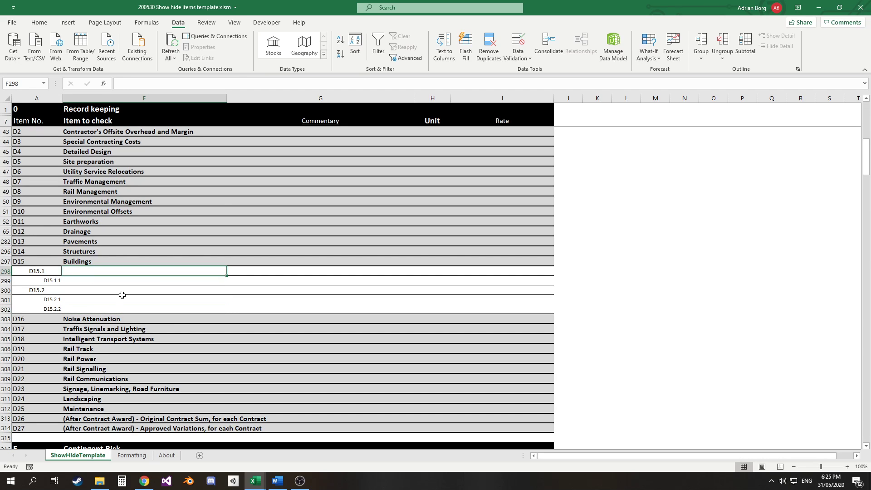
{"action": "type", "text": "Dy"}
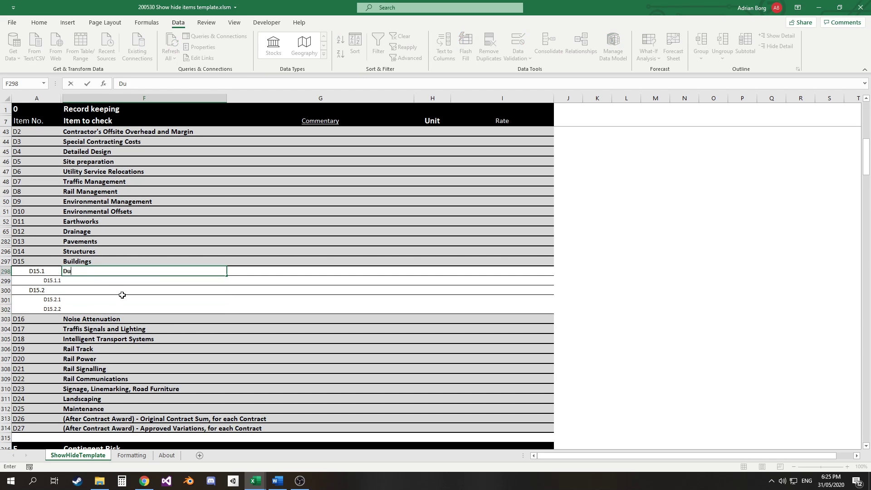
{"action": "type", "text": "mmy"}
{"action": "key", "text": "BackSpace"}
{"action": "key", "text": "BackSpace"}
{"action": "key", "text": "BackSpace"}
{"action": "type", "text": "mmy data"}
{"action": "key", "text": "Return"}
{"action": "type", "text": "Item A"}
{"action": "key", "text": "Return"}
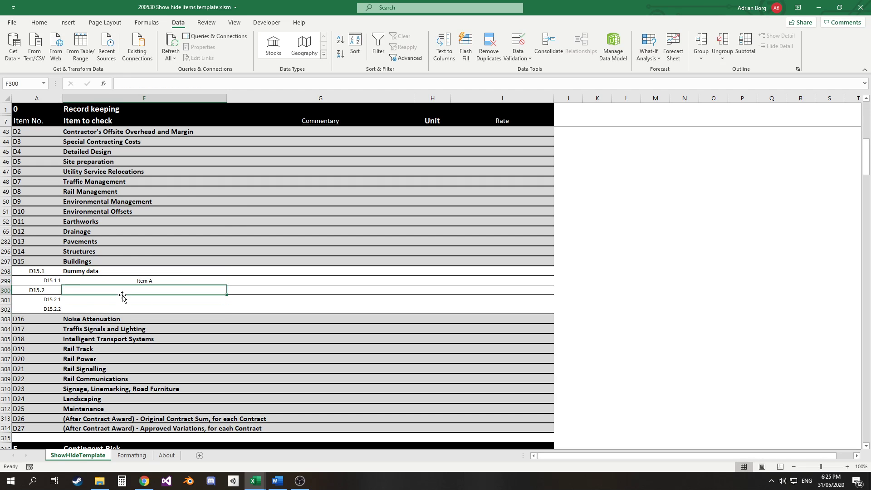
{"action": "left_click", "coordinate": [27, 262]}
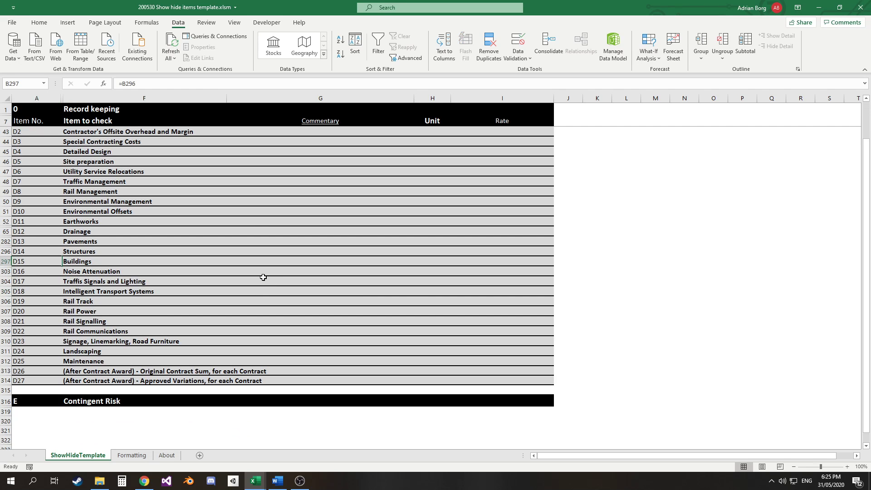
- Expand Drainage at D12 to check its sub-items such as D12.2, then collapse it again
{"action": "left_click", "coordinate": [27, 230]}
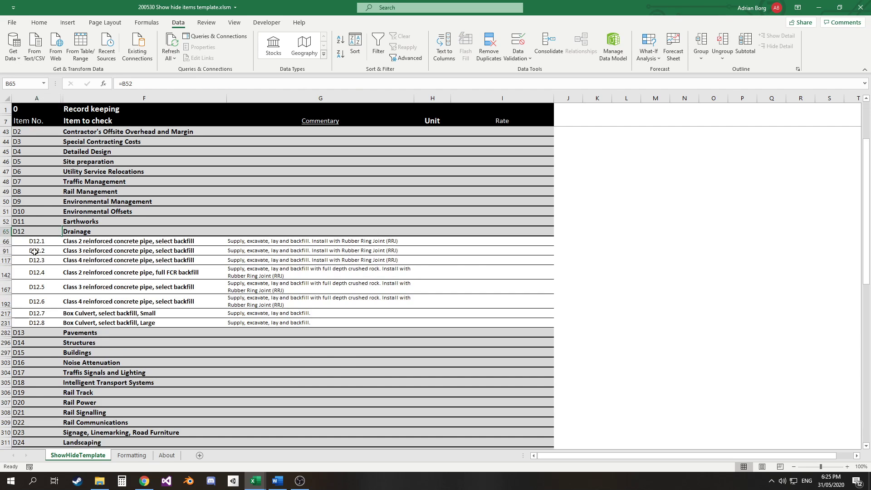
{"action": "left_click", "coordinate": [38, 252]}
{"action": "left_click", "coordinate": [35, 232]}
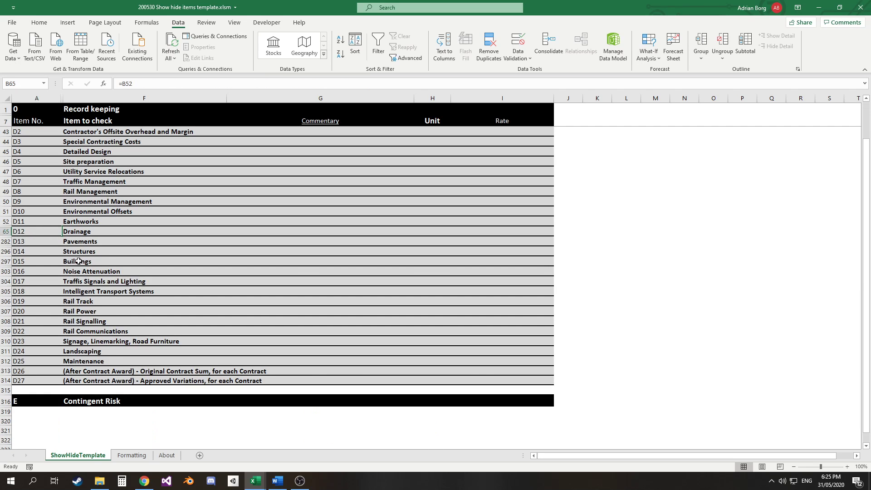
- Unhide the Levels columns B–E between columns A and F
{"action": "left_click_drag", "start_coordinate": [63, 98], "coordinate": [53, 98]}
{"action": "right_click", "coordinate": [54, 99]}
{"action": "left_click", "coordinate": [78, 252]}
{"action": "left_click_drag", "start_coordinate": [67, 241], "coordinate": [106, 241]}
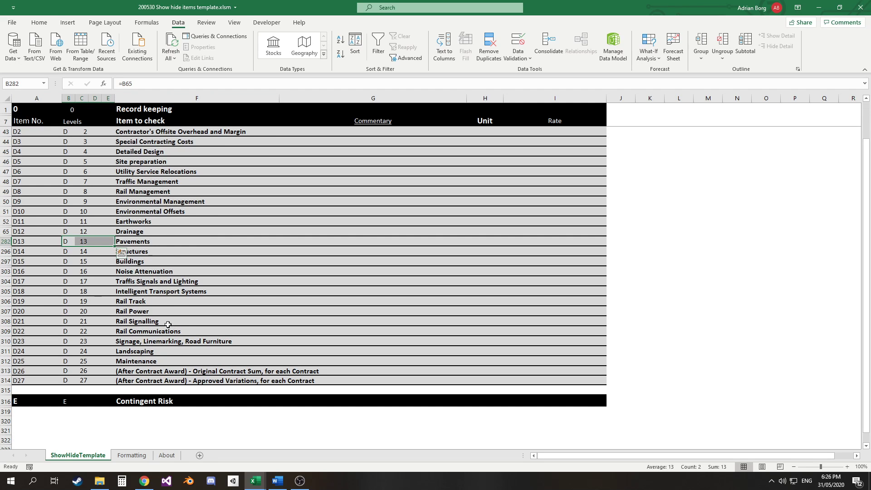
- Expand Drainage's sub-items and hide the Levels columns B–E again
{"action": "left_click", "coordinate": [117, 241]}
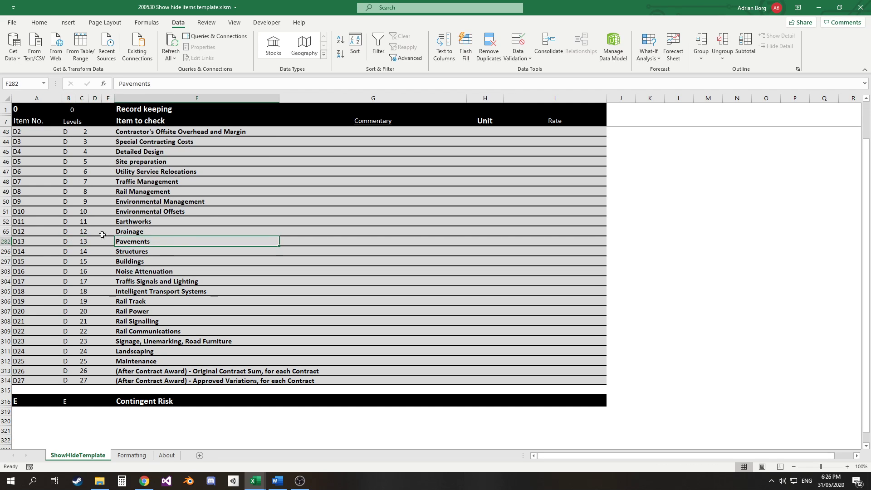
{"action": "double_click", "coordinate": [26, 233]}
{"action": "left_click_drag", "start_coordinate": [108, 98], "coordinate": [71, 99]}
{"action": "right_click", "coordinate": [70, 98]}
{"action": "left_click", "coordinate": [93, 243]}
- Collapse Drainage's sub-items and expand Earthworks at D11
{"action": "left_click", "coordinate": [121, 261]}
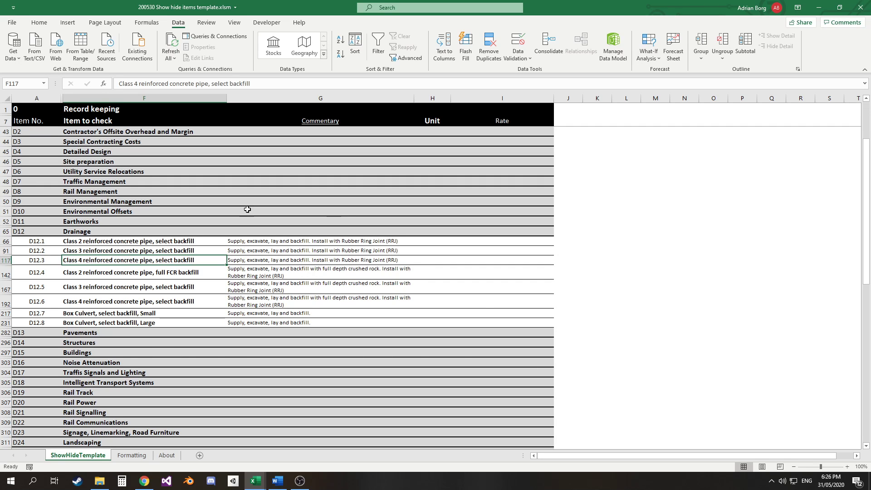
{"action": "scroll", "coordinate": [291, 245], "scroll_direction": "up", "scroll_amount": 2}
{"action": "scroll", "coordinate": [218, 261], "scroll_direction": "down", "scroll_amount": 2}
{"action": "left_click", "coordinate": [38, 232]}
{"action": "left_click", "coordinate": [30, 222]}
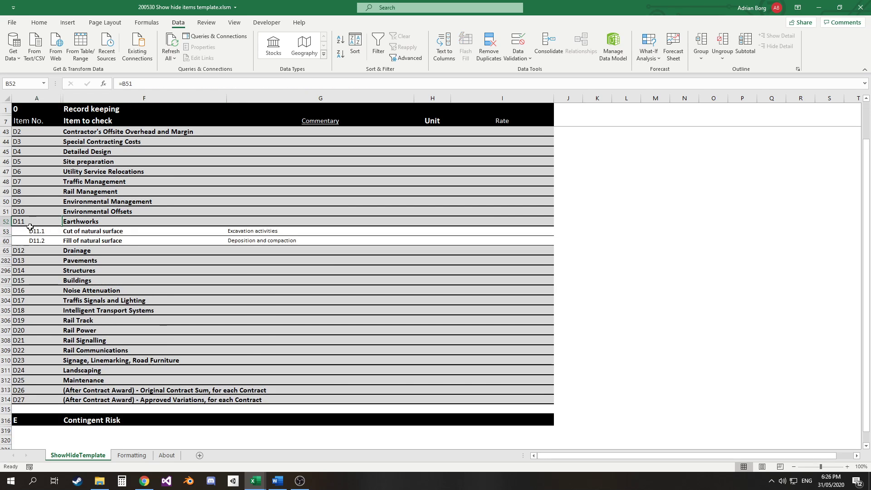
- Toggle D11.1's sub-items, collapse Earthworks, then collapse section D to its header
{"action": "left_click", "coordinate": [35, 232]}
{"action": "left_click", "coordinate": [34, 230]}
{"action": "left_click", "coordinate": [34, 222]}
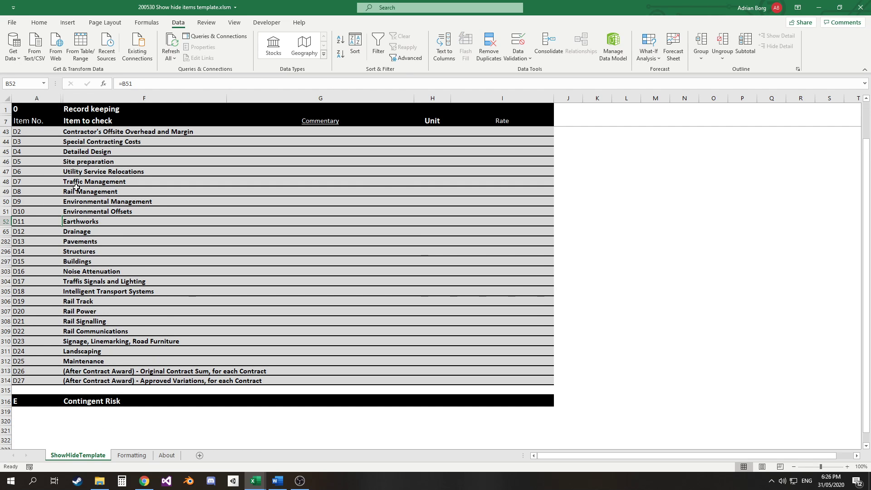
{"action": "scroll", "coordinate": [95, 204], "scroll_direction": "up", "scroll_amount": 4}
{"action": "left_click", "coordinate": [28, 208]}
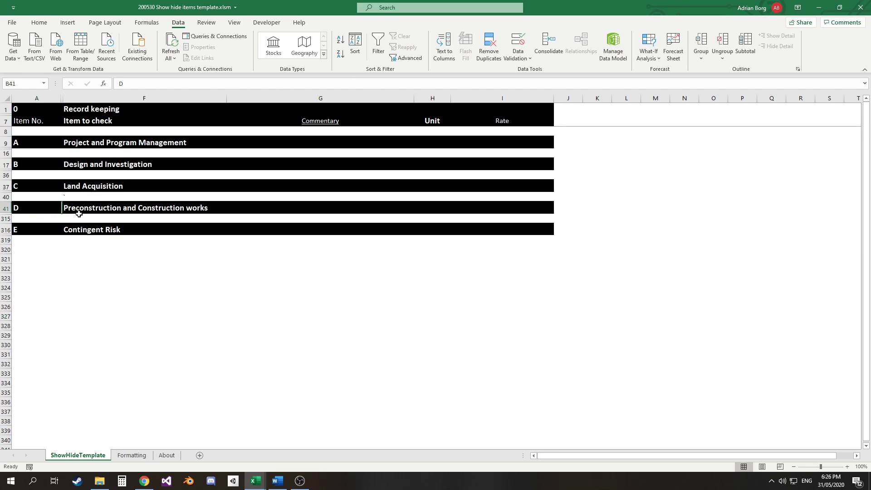